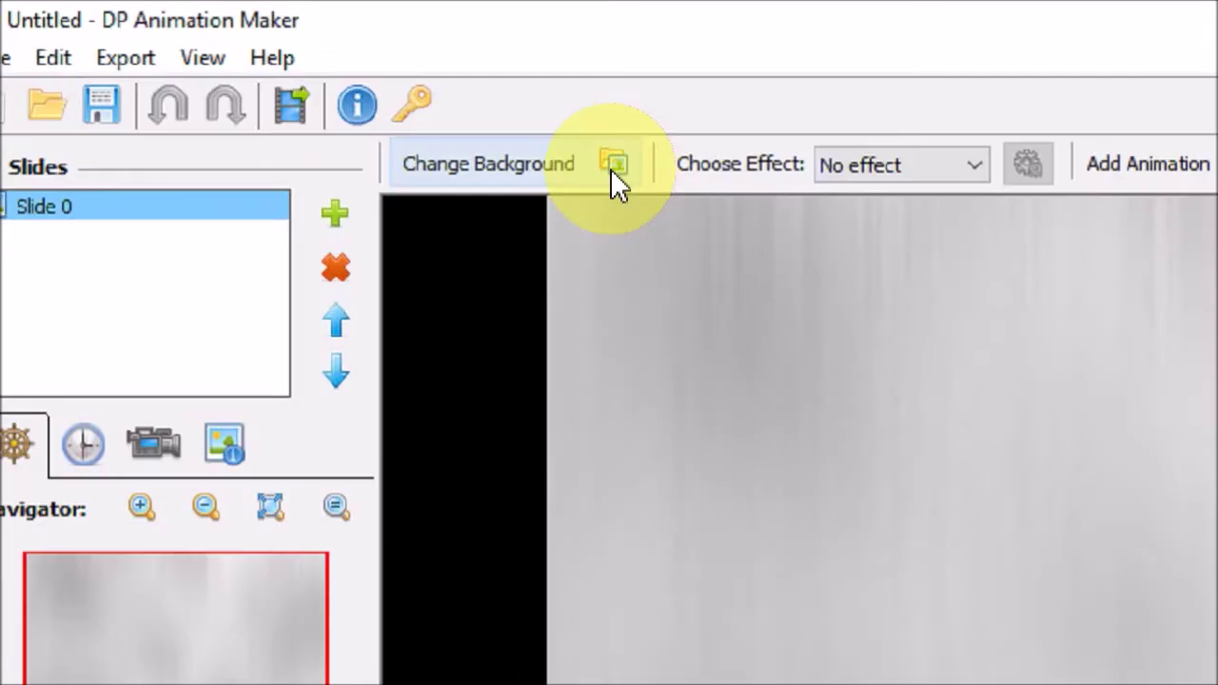
Step: Make the Underwater photo the slide 0 background and choose the Underwater effect
left_click(323, 82)
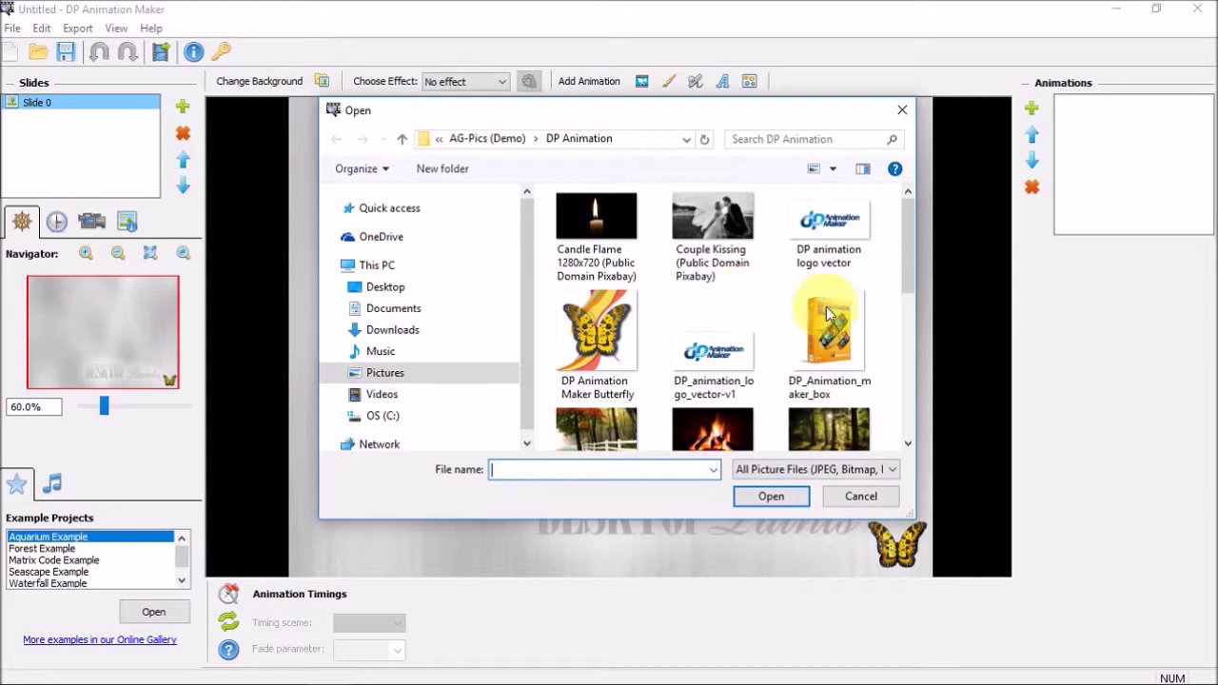
scroll(911, 267, "down", 10)
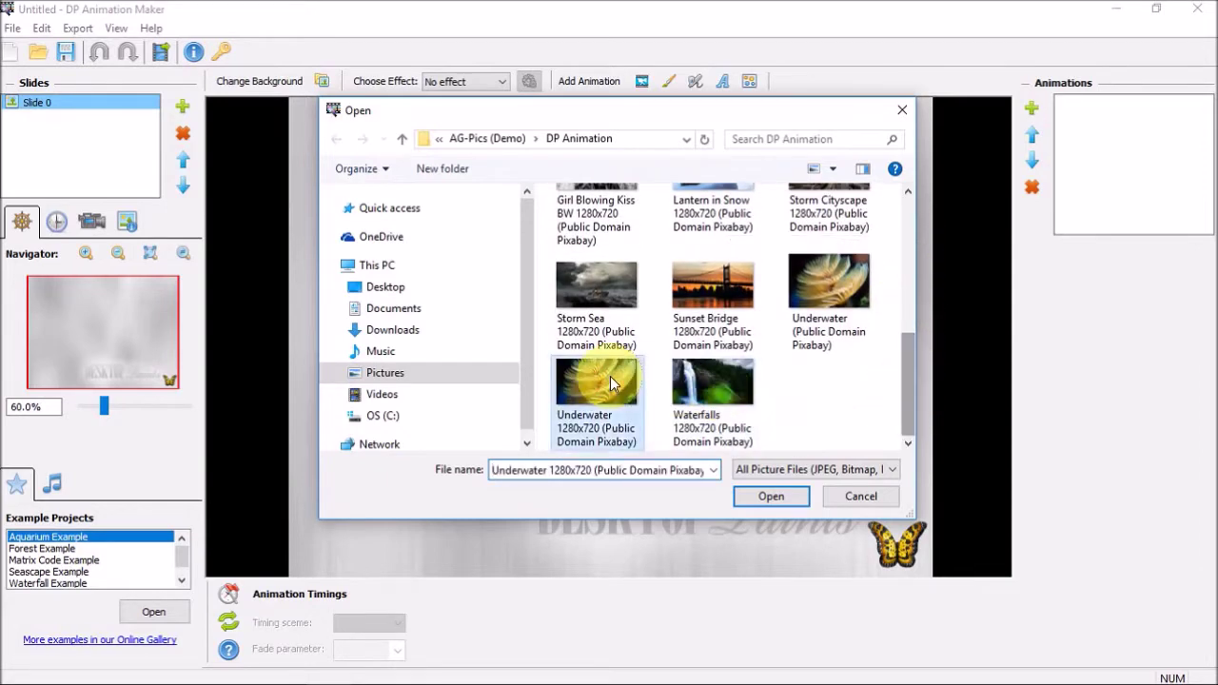
double_click(611, 383)
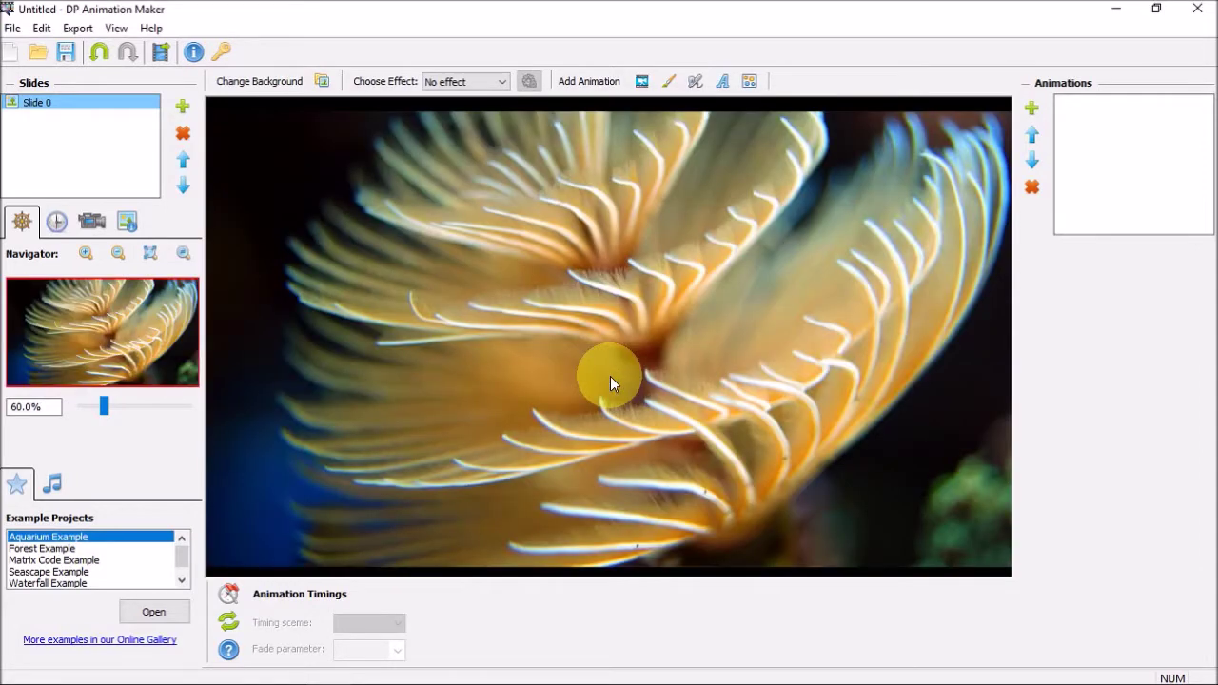
left_click(502, 83)
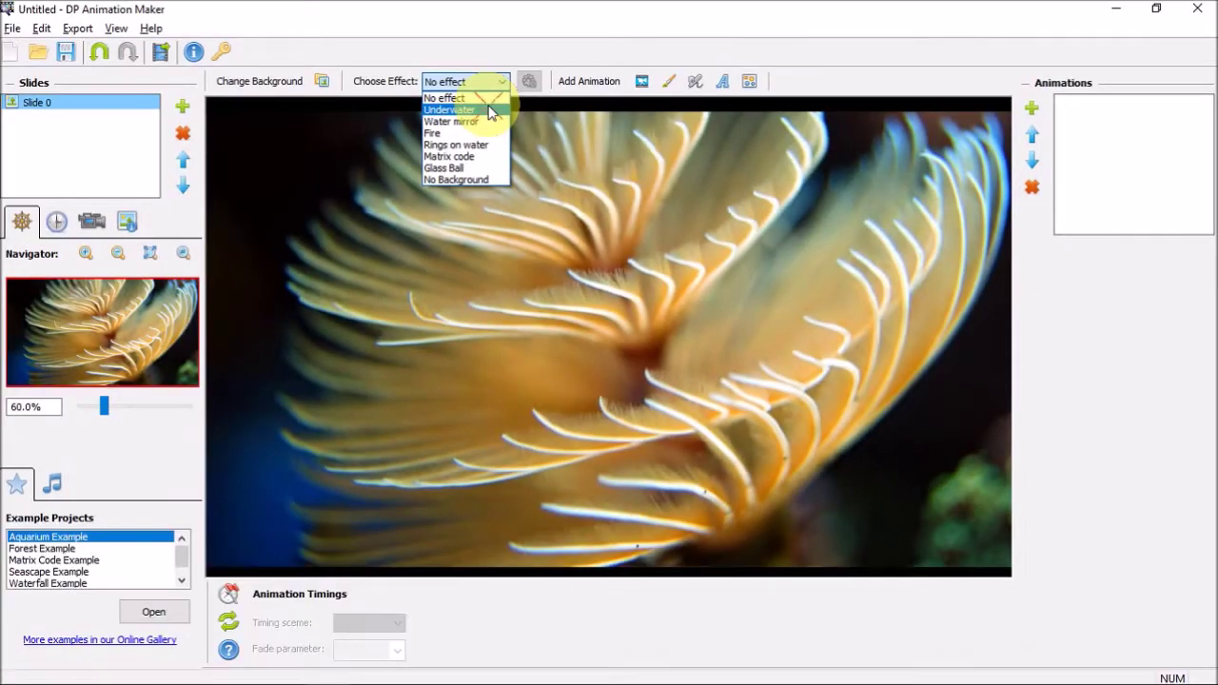
left_click(488, 112)
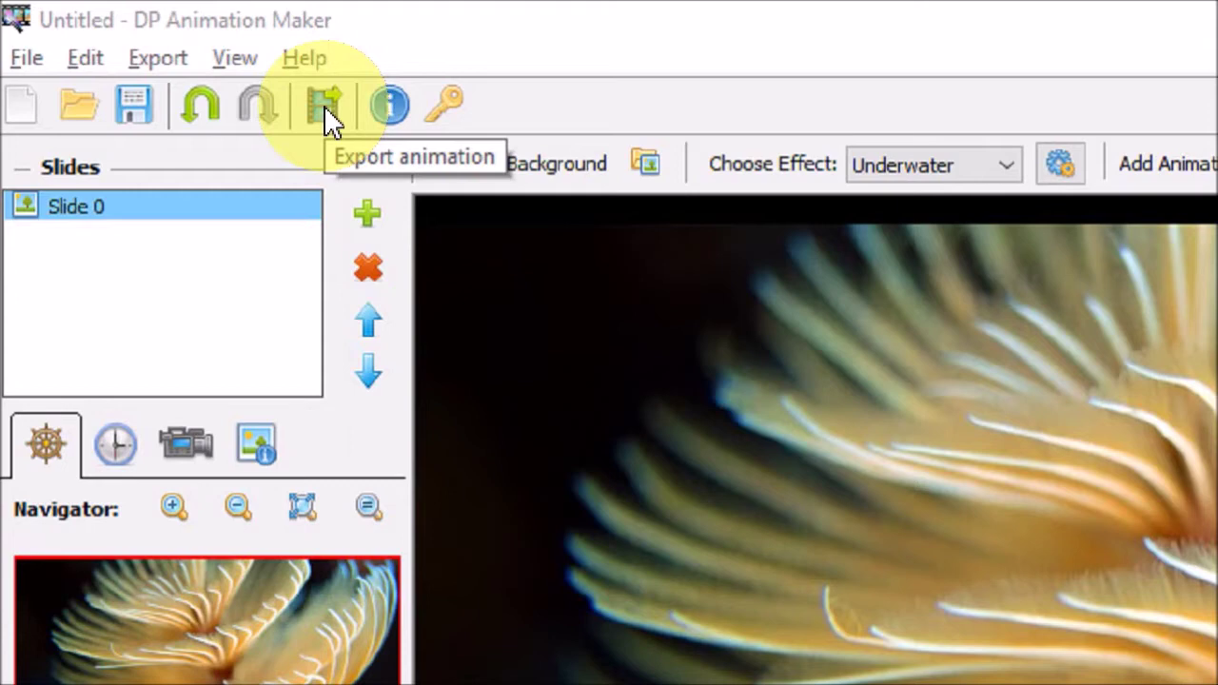
left_click(324, 104)
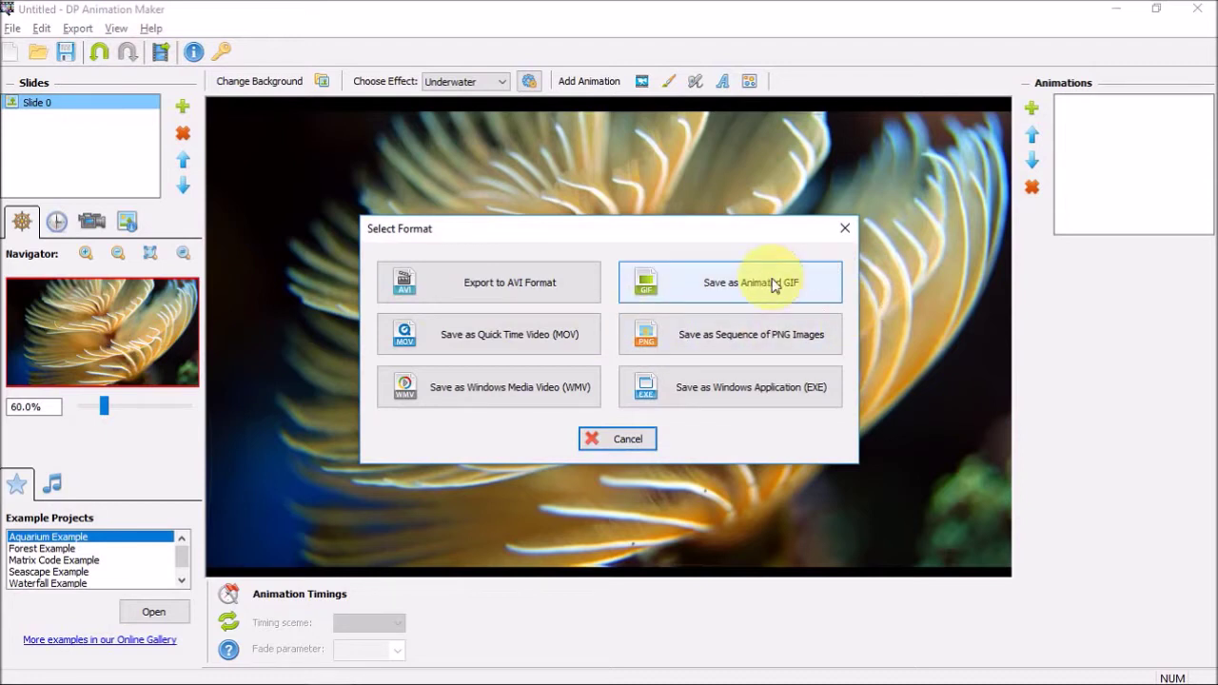
left_click(620, 440)
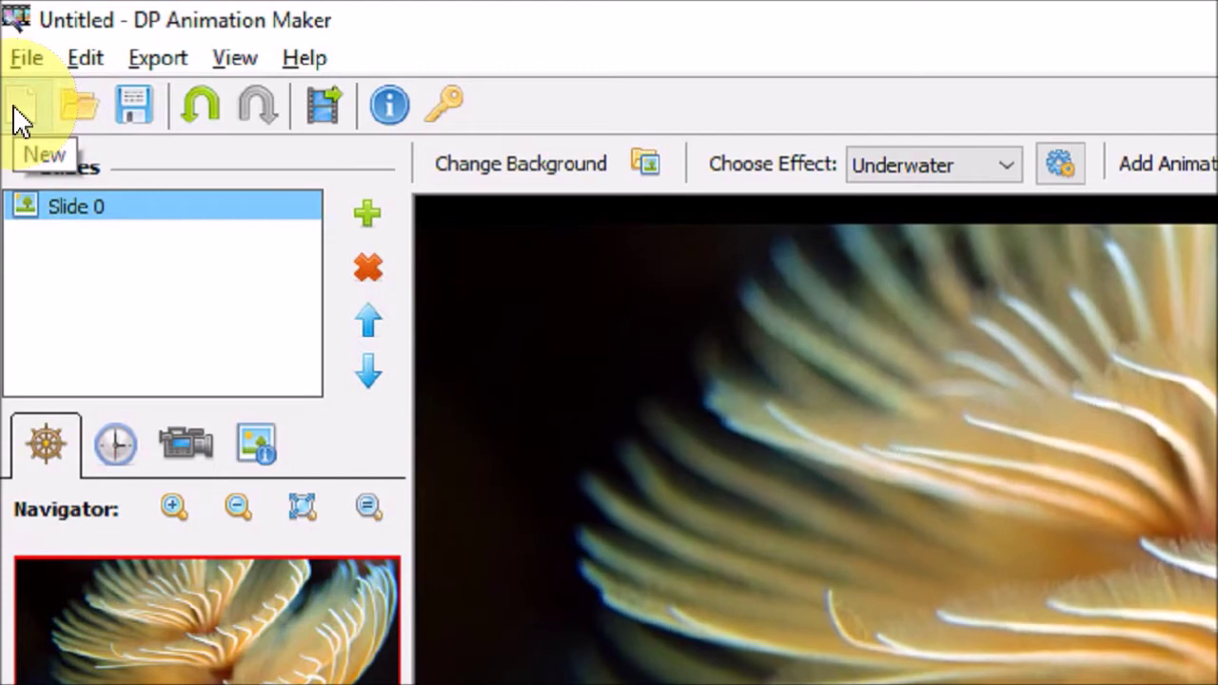
Step: Start a new project without saving and set the Fall Landscape forest photo as background
left_click(21, 116)
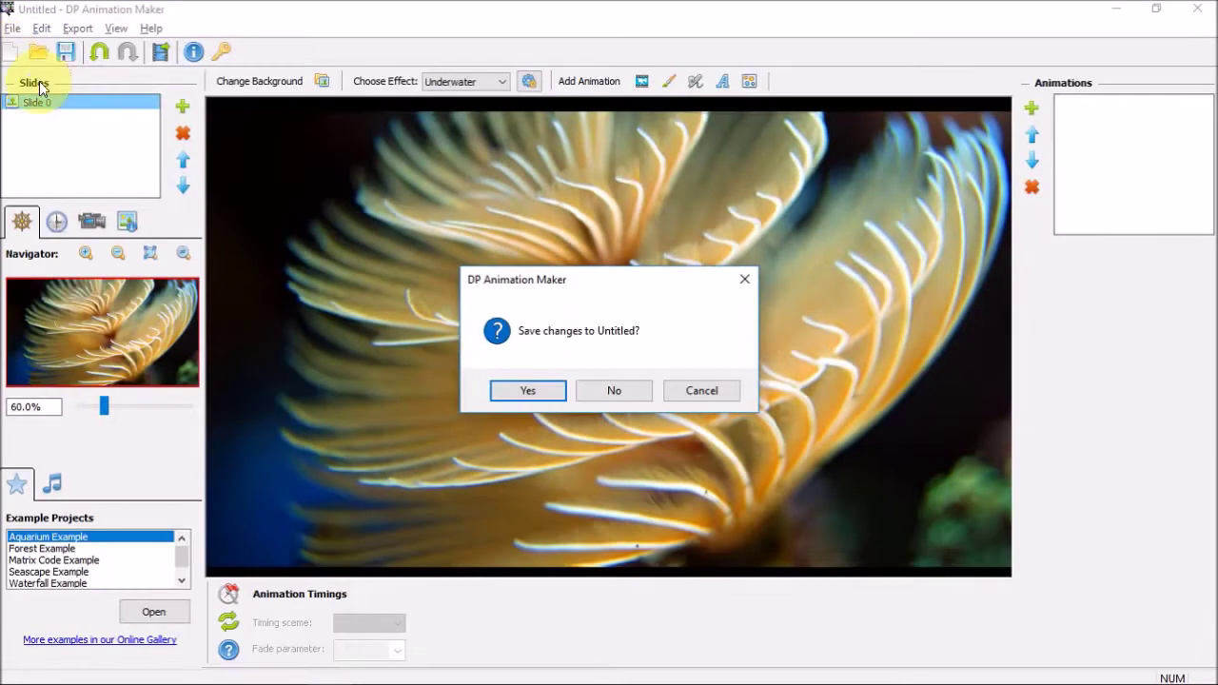
left_click(634, 392)
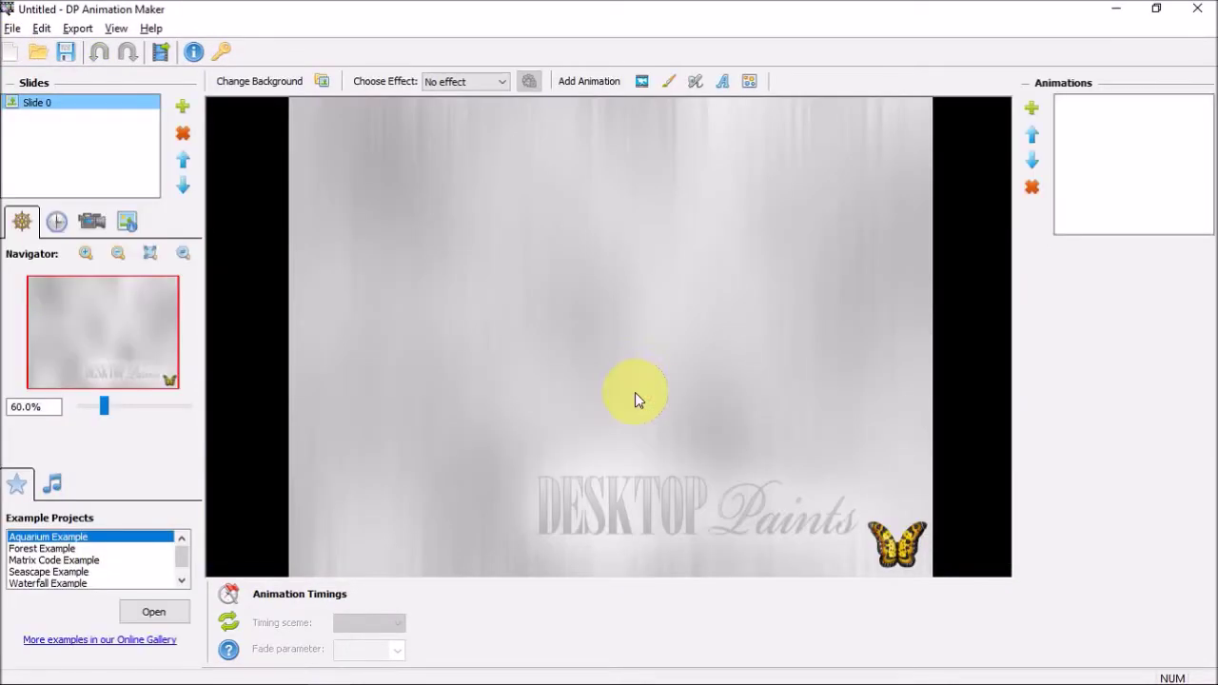
left_click(327, 82)
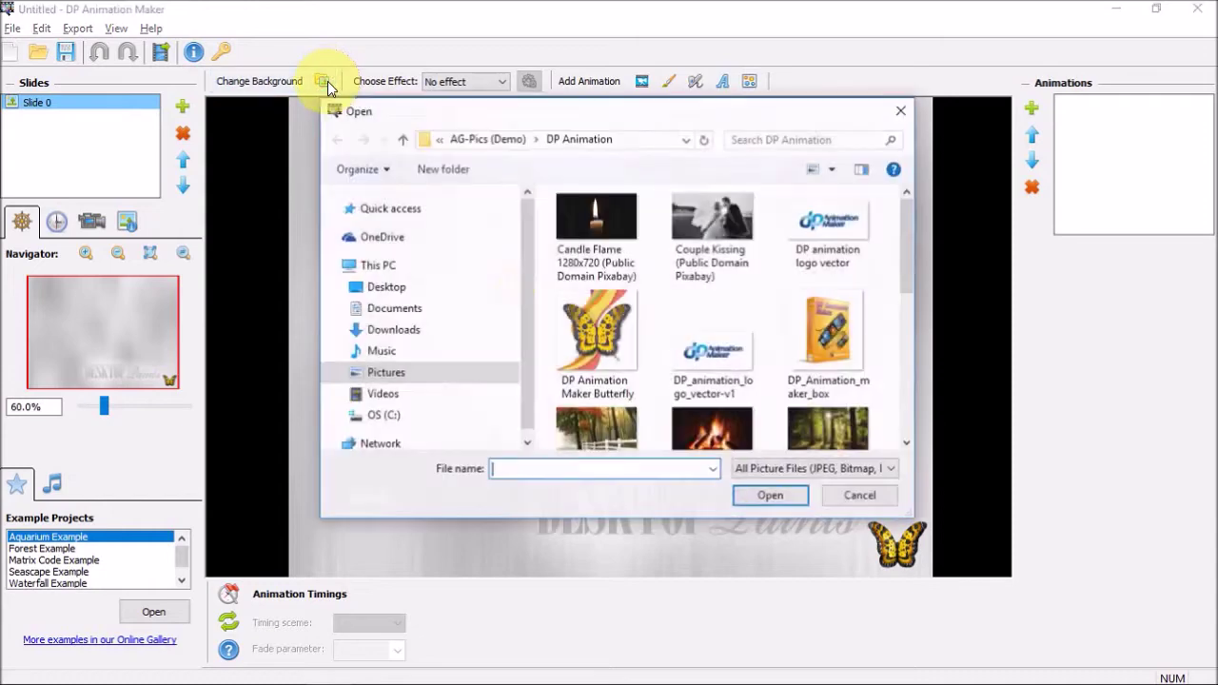
double_click(610, 425)
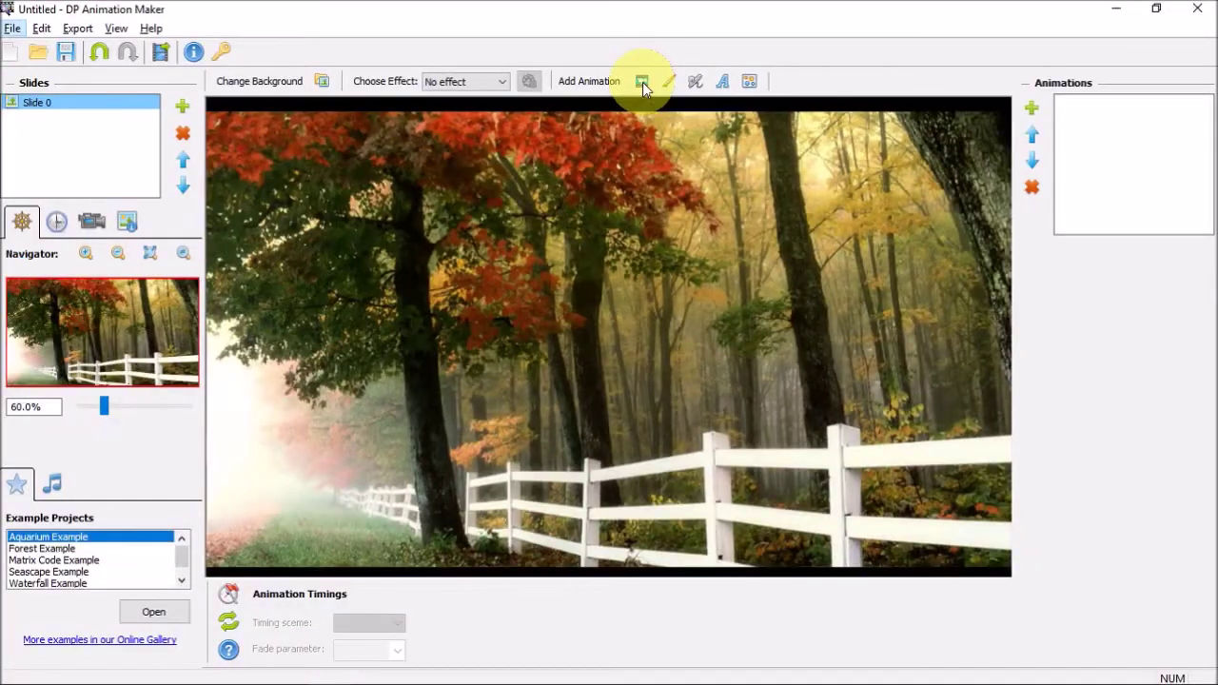
Step: Apply the Leaf fall 1 and Leaf fall 2 animations from the Animated Objects library
left_click(609, 165)
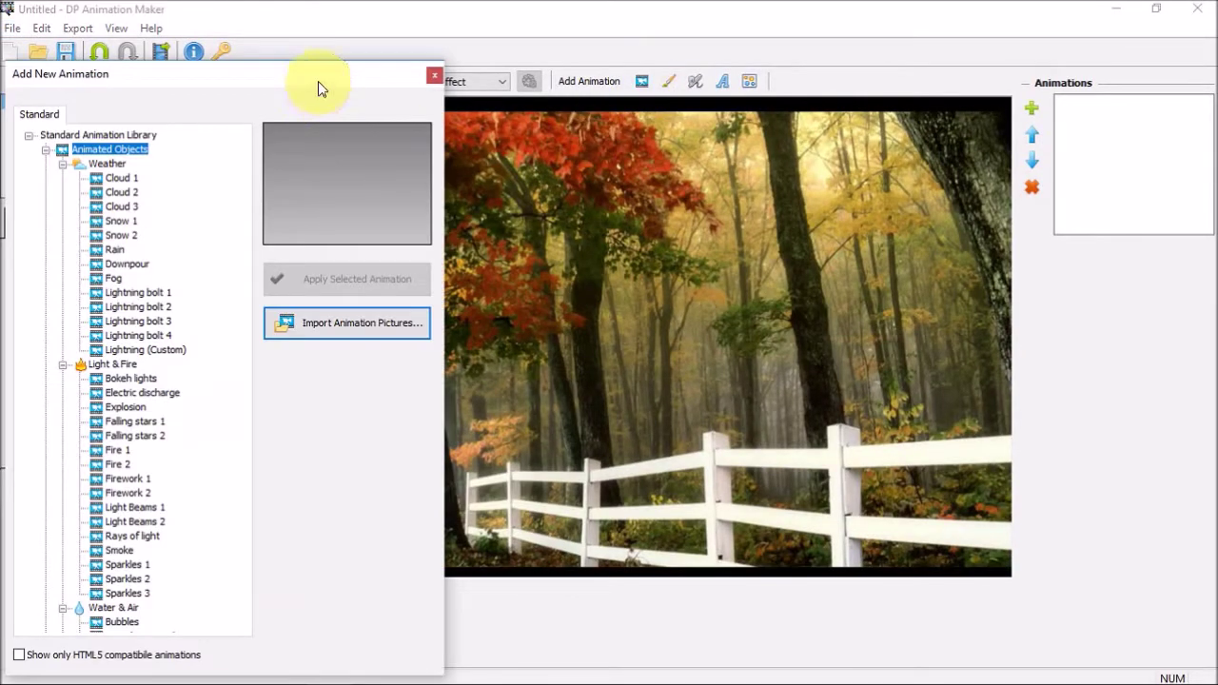
left_click_drag(318, 78, 323, 30)
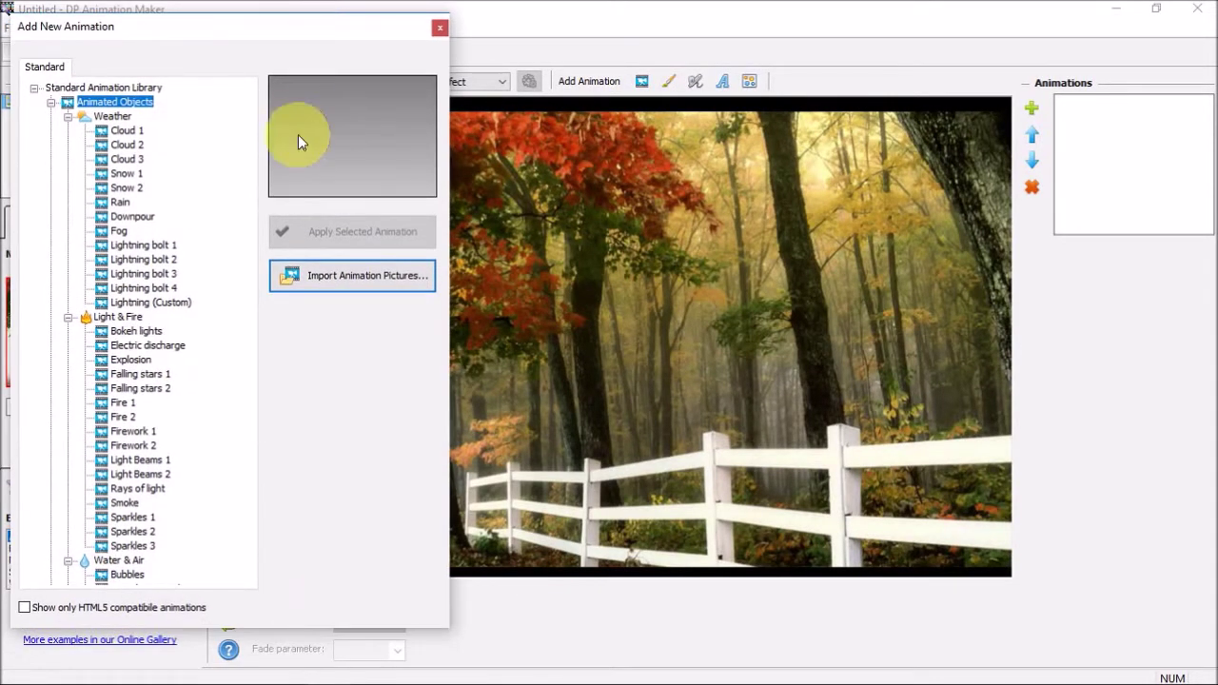
scroll(249, 279, "down", 3)
left_click_drag(252, 281, 259, 462)
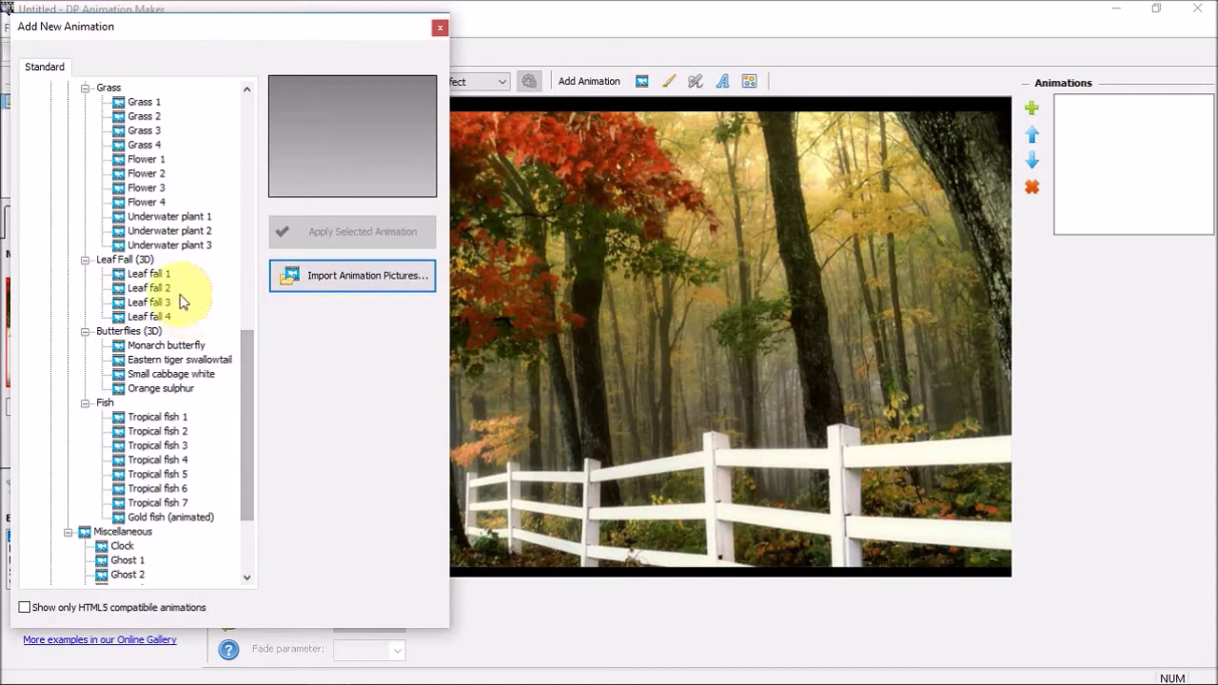
left_click(162, 274)
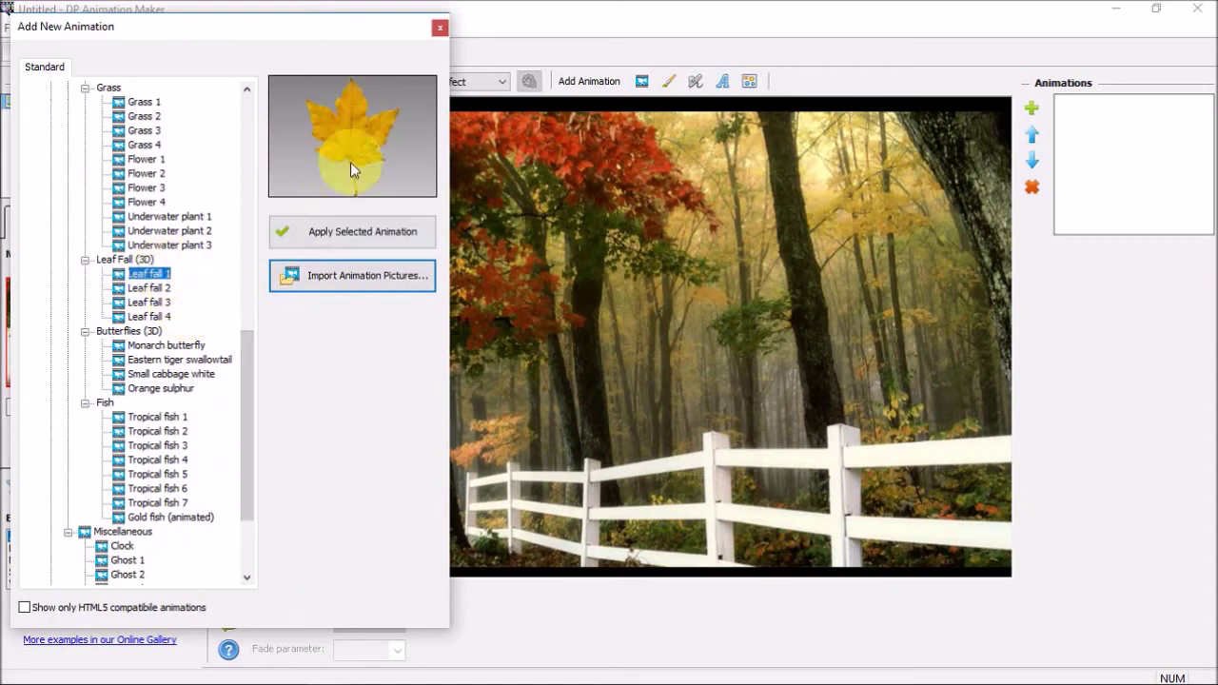
left_click(381, 236)
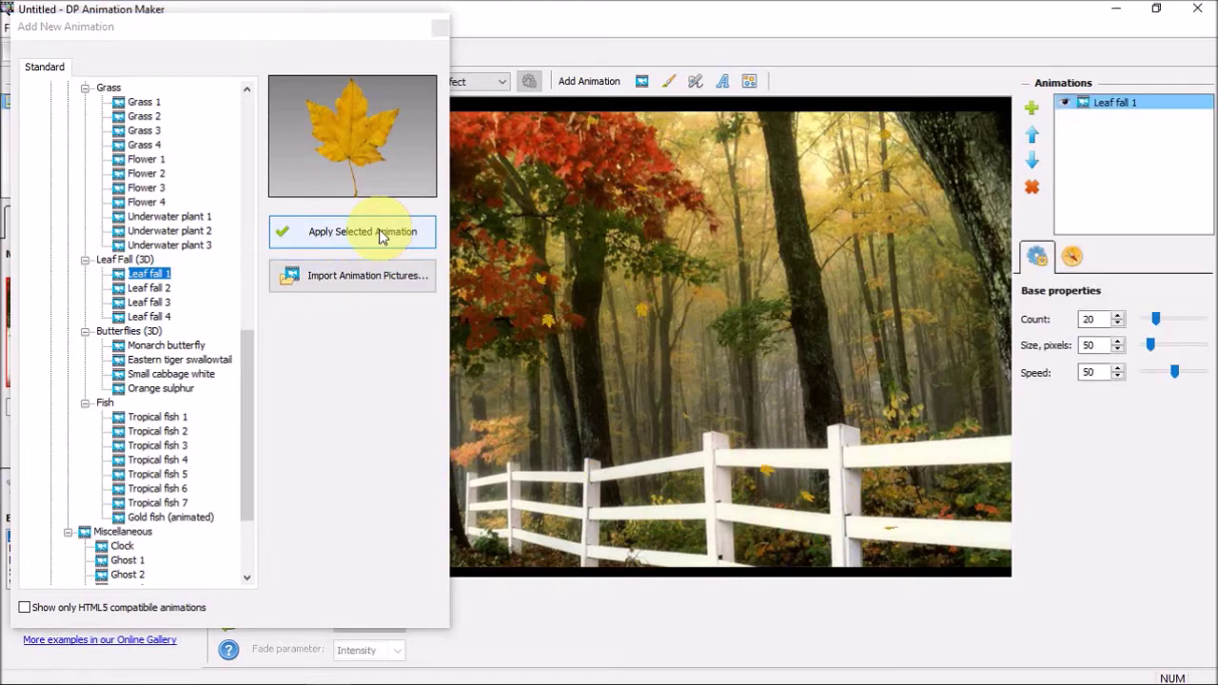
left_click(153, 287)
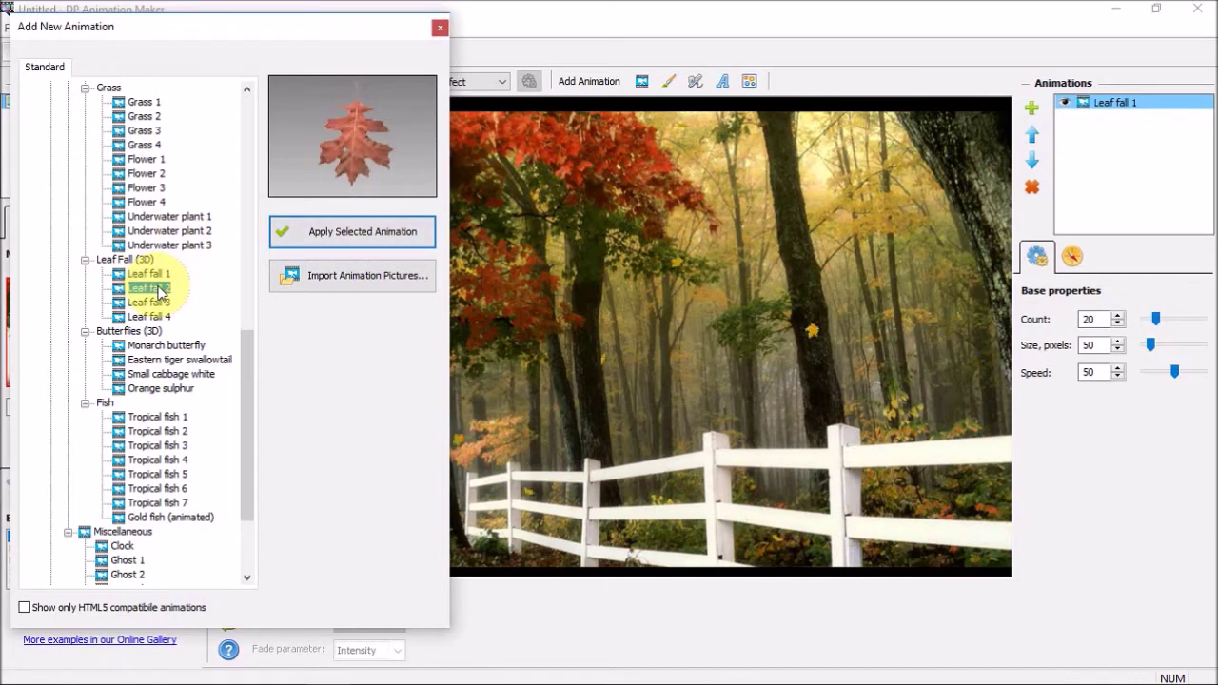
left_click(353, 235)
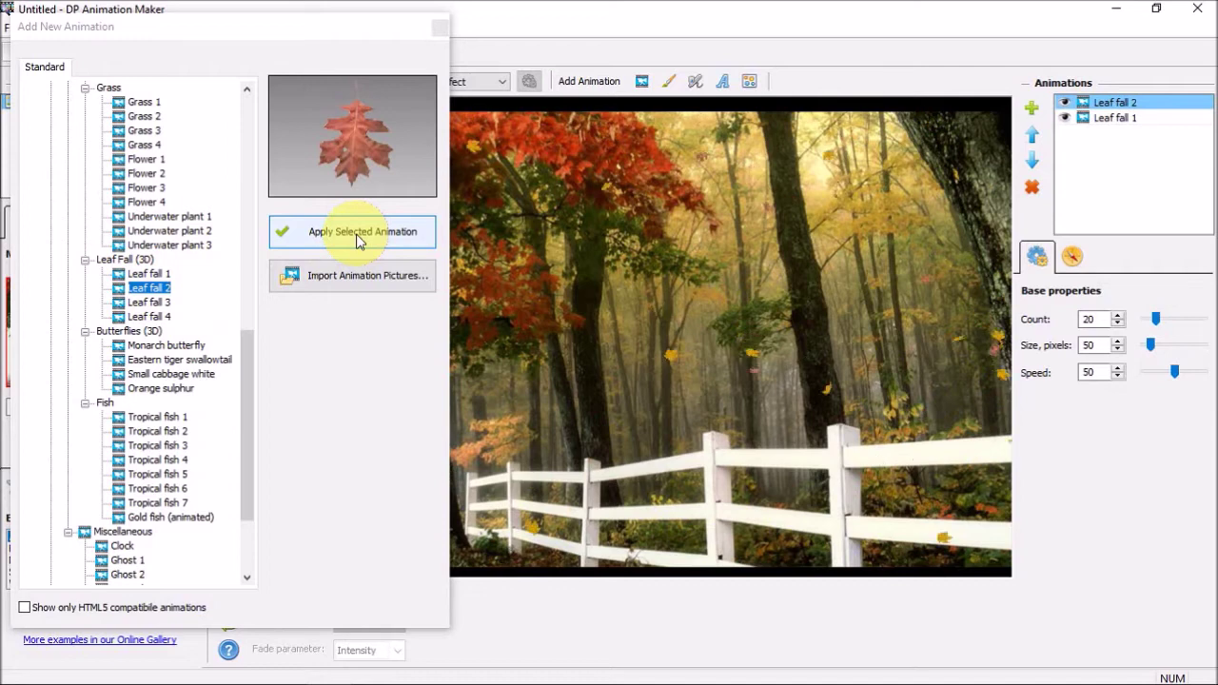
left_click(439, 30)
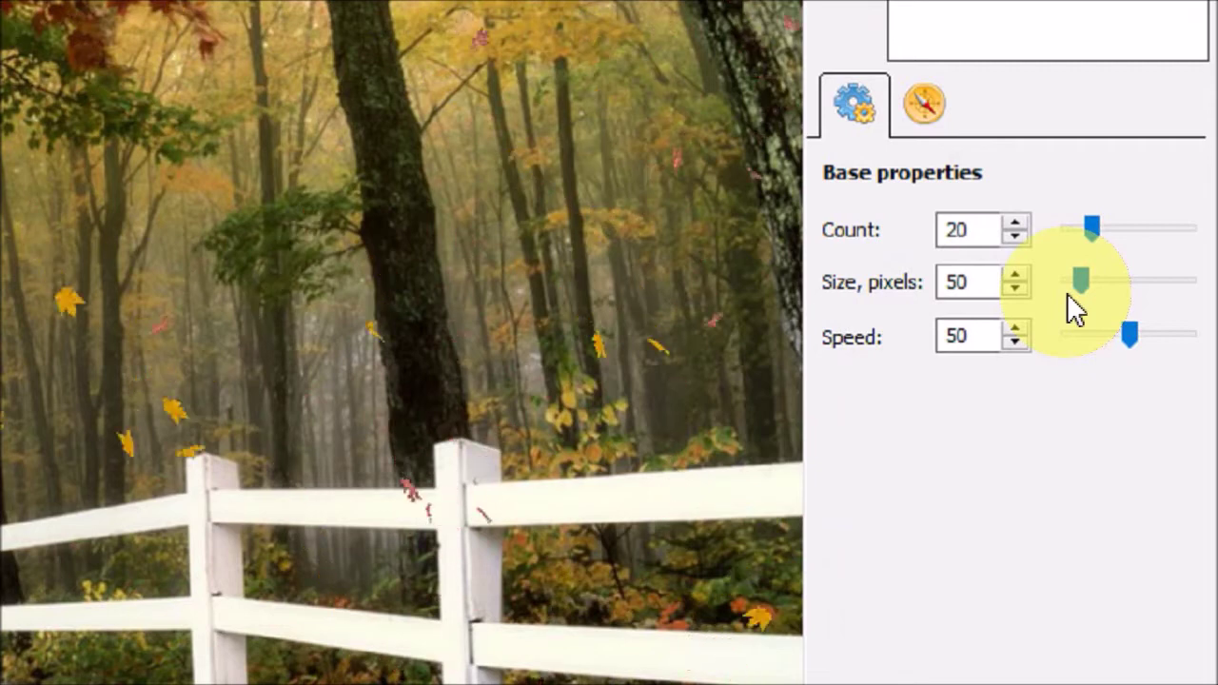
Step: Change the speed of Leaf fall 2 and then Leaf fall 1 from 50 to 20
left_click(968, 335)
left_click_drag(965, 333, 884, 345)
type("20")
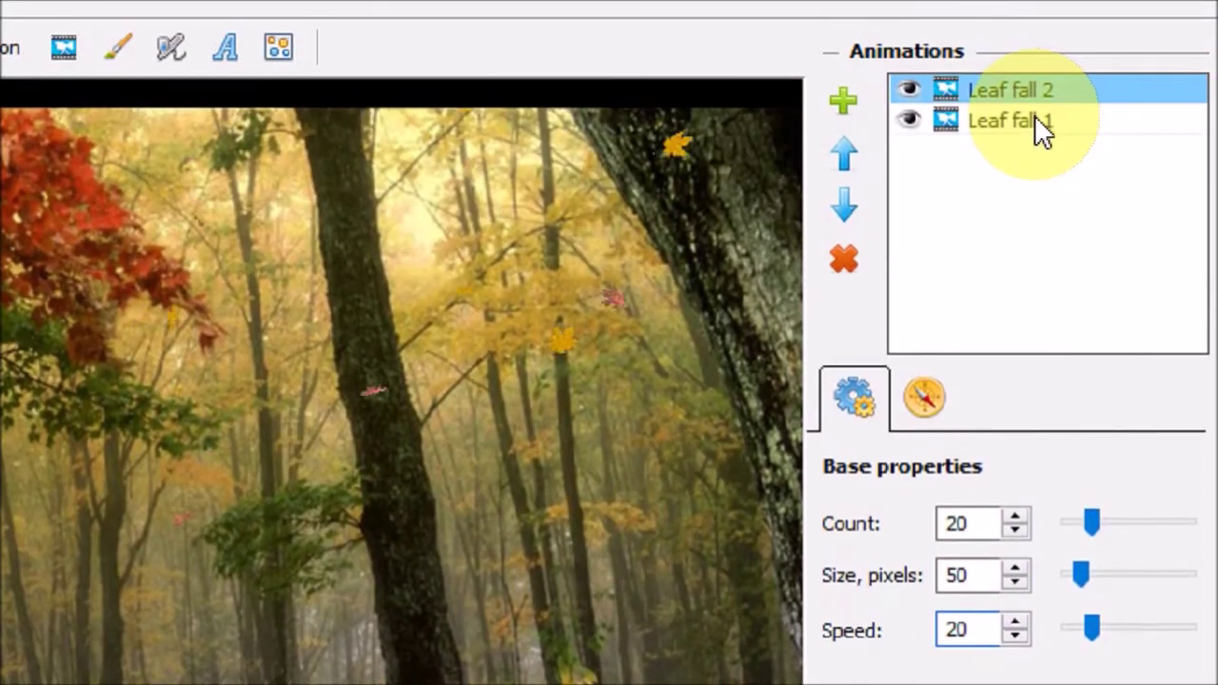
left_click(1037, 81)
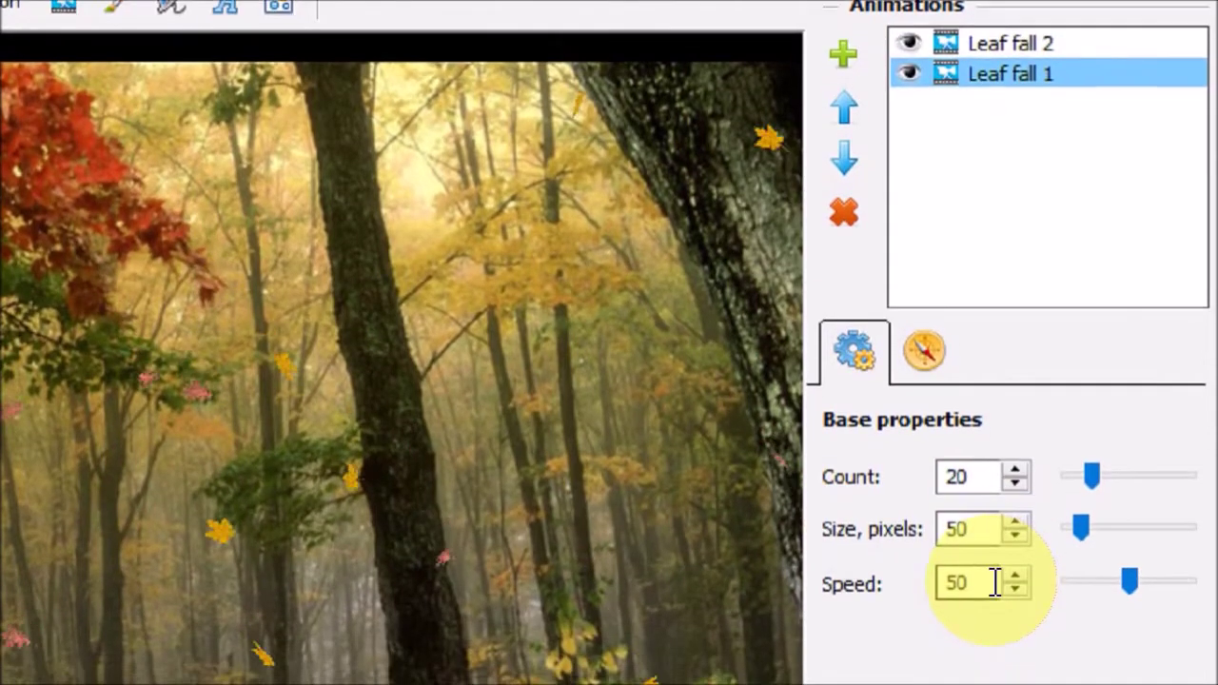
left_click_drag(994, 590, 903, 591)
type("20")
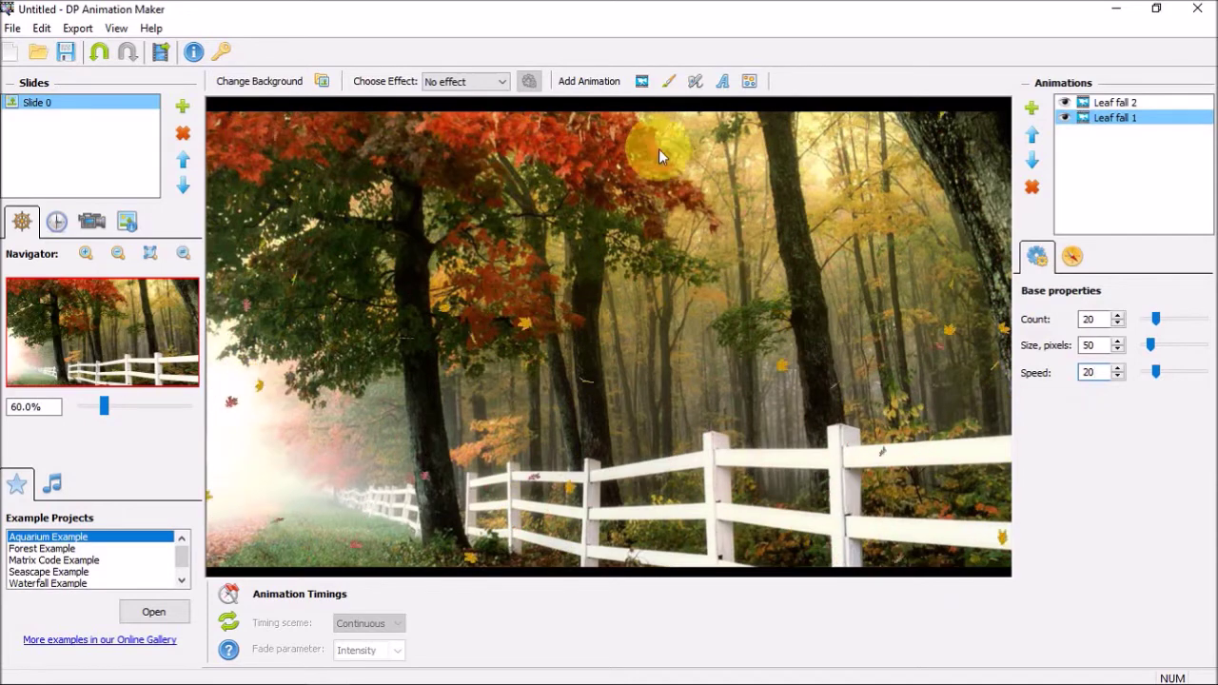
Step: Add the Light Beams 1 animation and drag its starburst to the top edge of the canvas
left_click(642, 82)
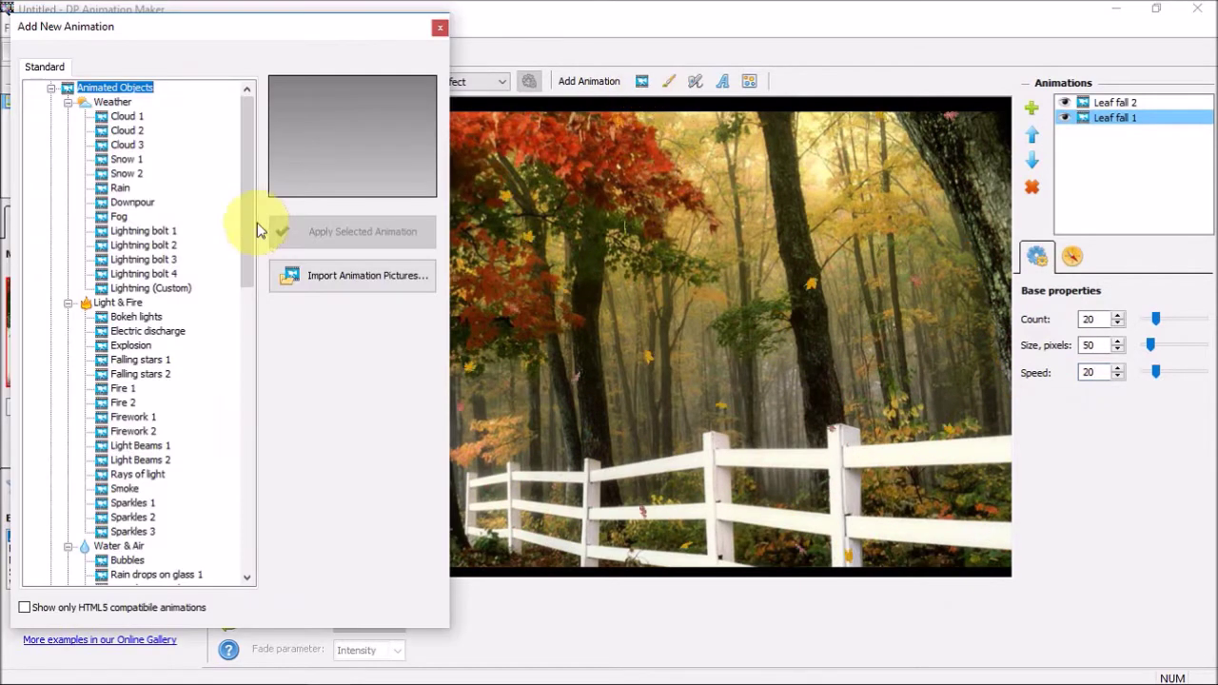
left_click_drag(245, 212, 255, 266)
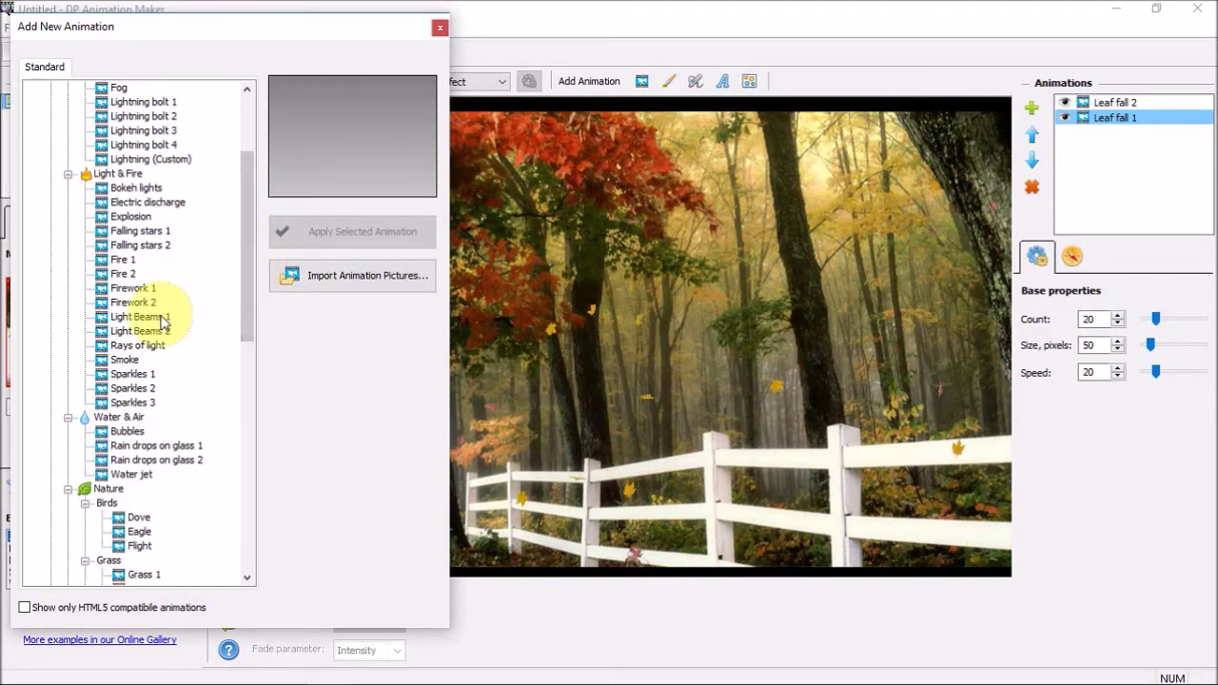
left_click(162, 322)
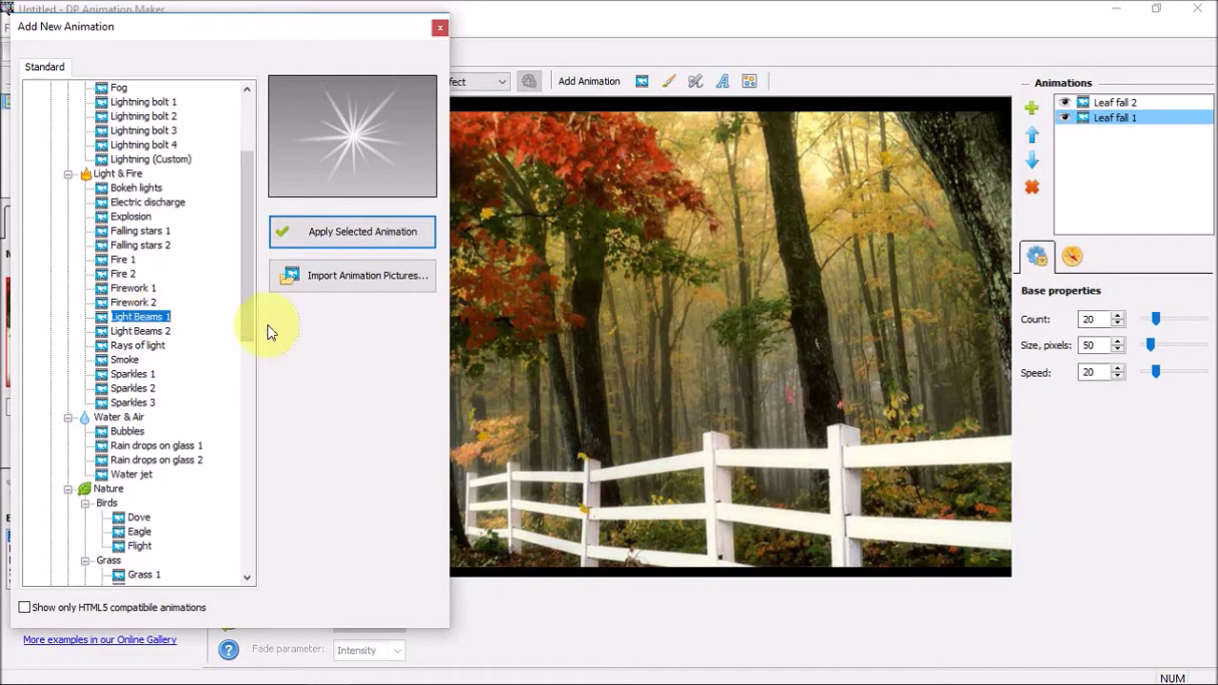
left_click(375, 237)
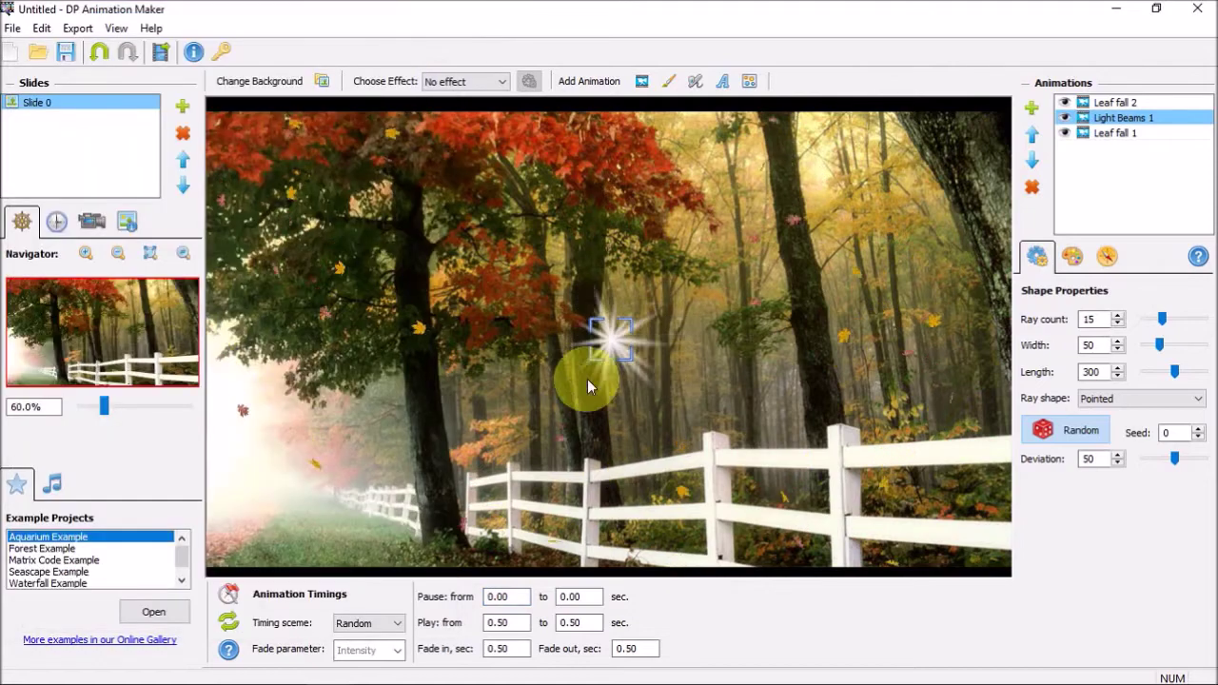
left_click_drag(624, 418, 823, 118)
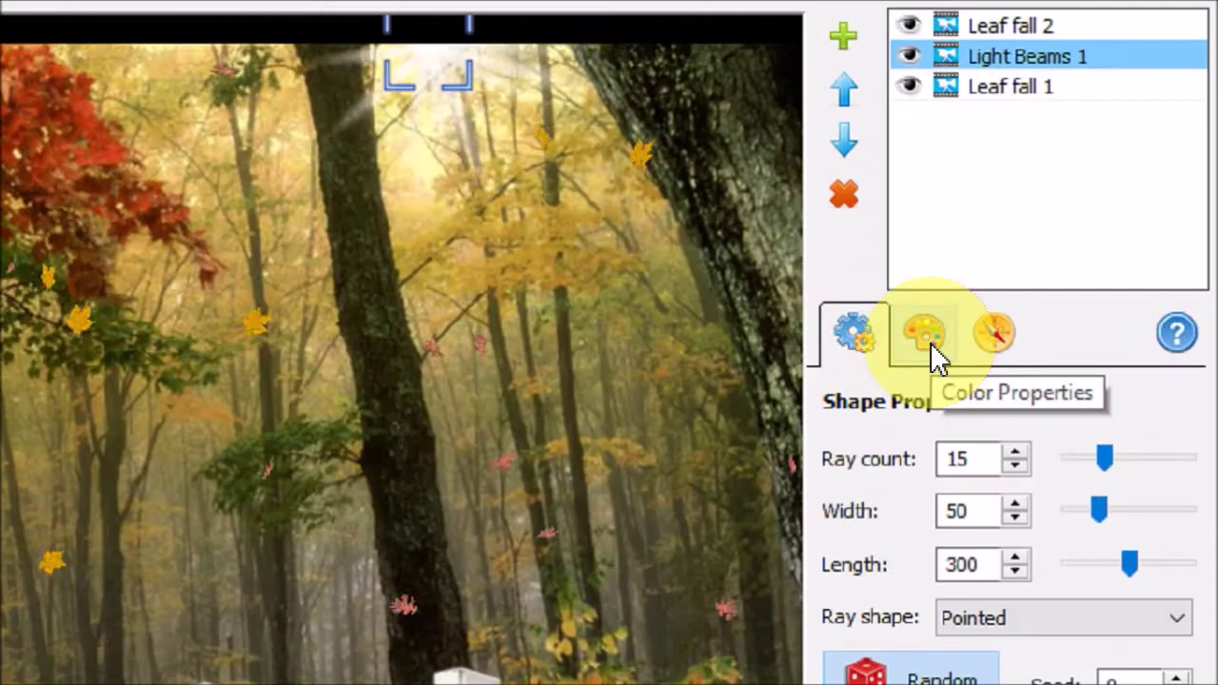
Step: Confirm the light beams' colour in Color Properties with OK
left_click(1075, 265)
left_click(1127, 320)
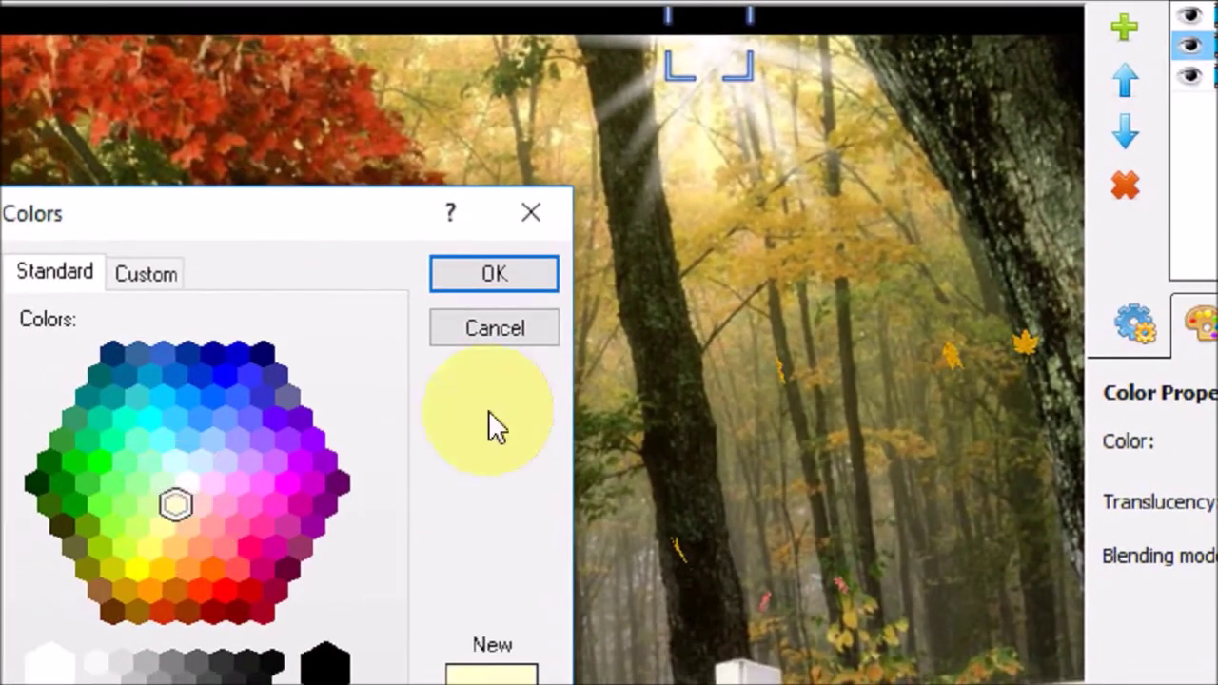
left_click(490, 275)
left_click(1142, 328)
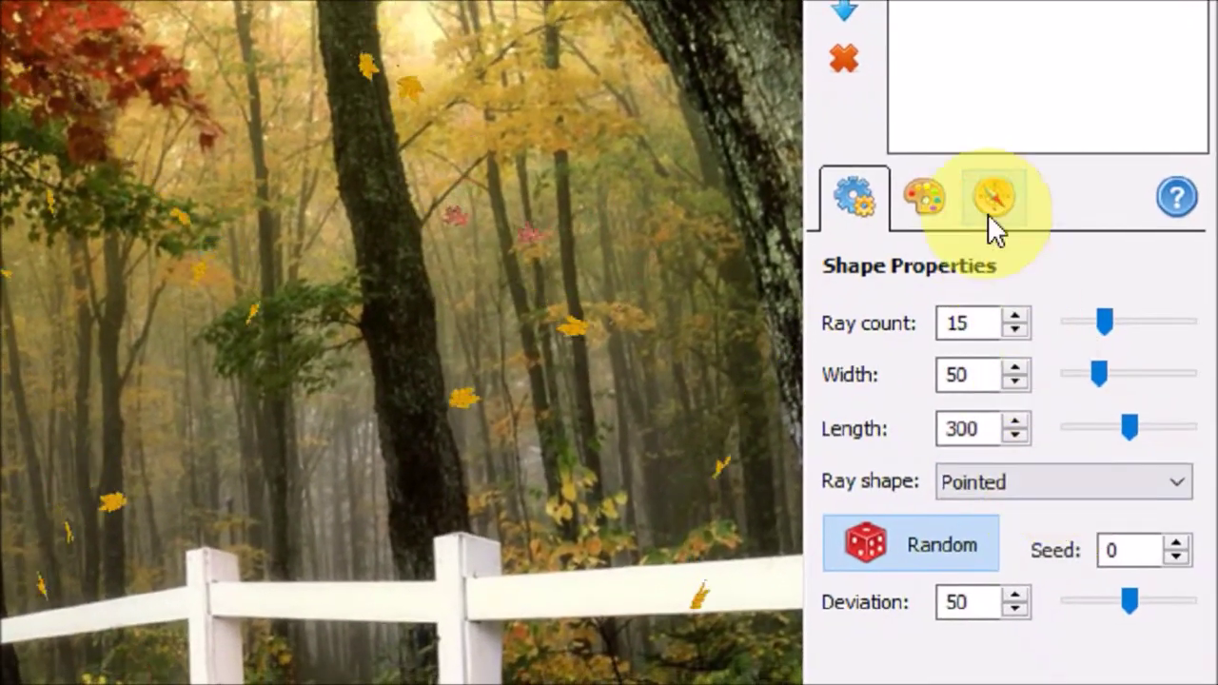
Step: Set the light beams' Rotation from 20 to 6 and Pulsation from 50 to 25
left_click(988, 213)
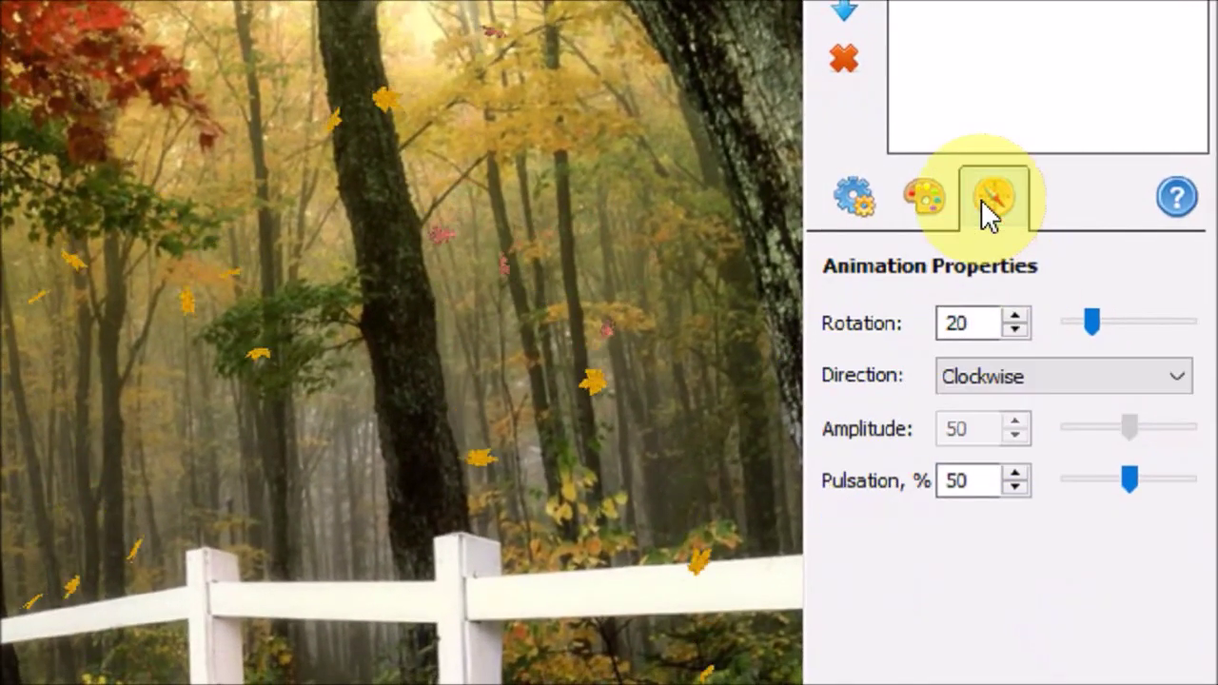
left_click_drag(993, 322, 815, 325)
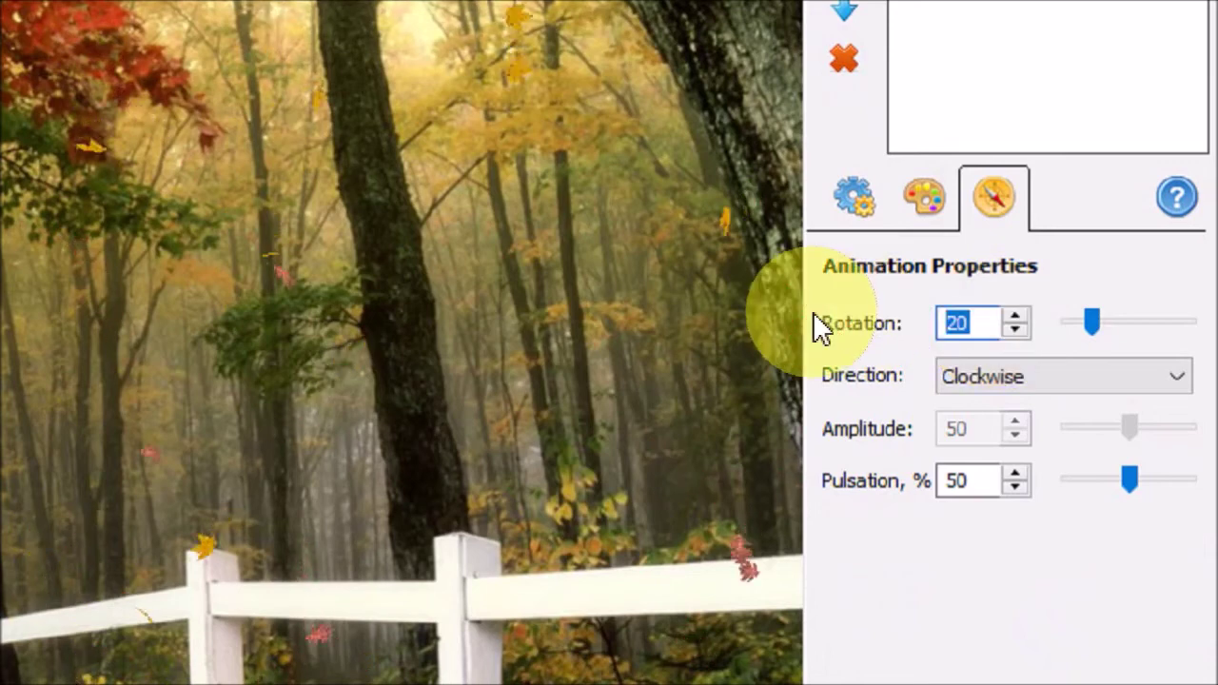
type("6")
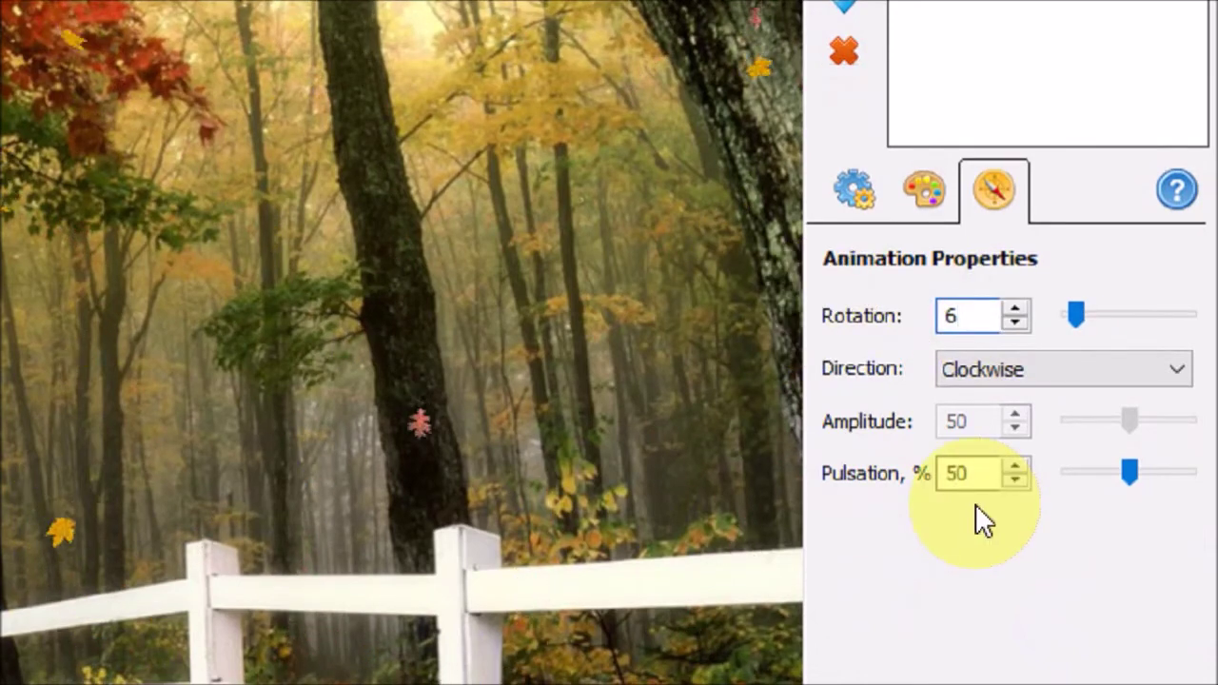
left_click(968, 474)
left_click_drag(969, 474, 904, 489)
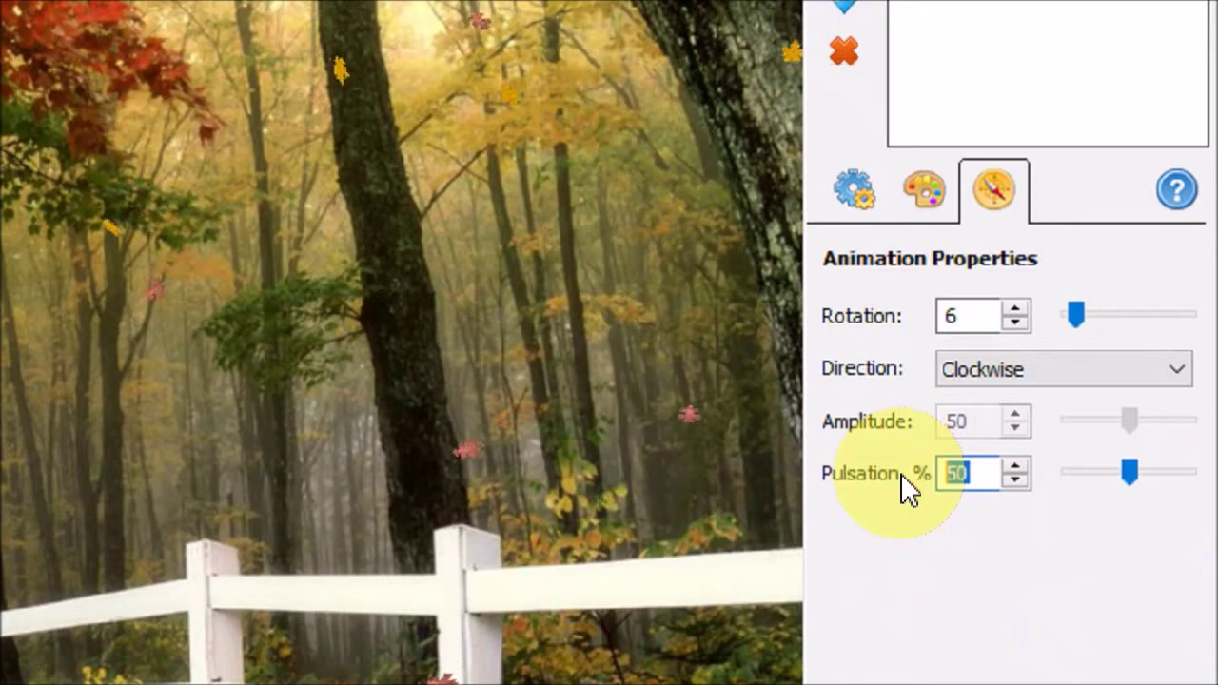
type("25")
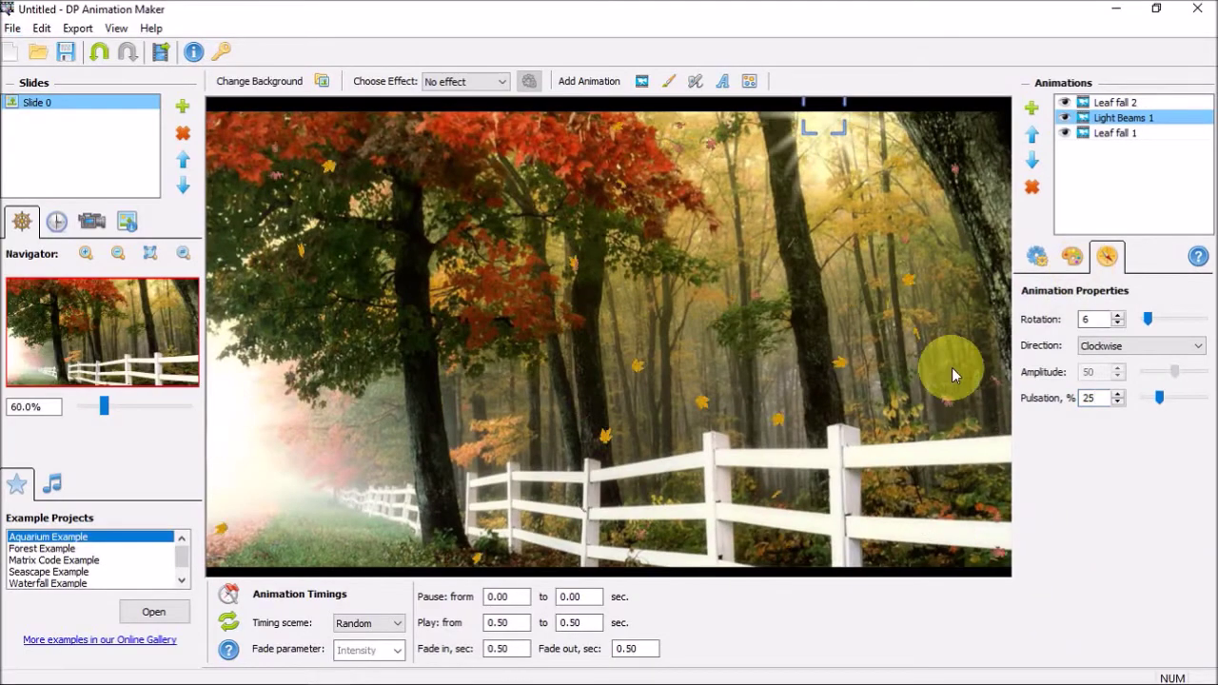
Step: Bring up the Select Format dialog offering AVI, GIF, MOV, PNG, WMV and EXE
left_click(927, 370)
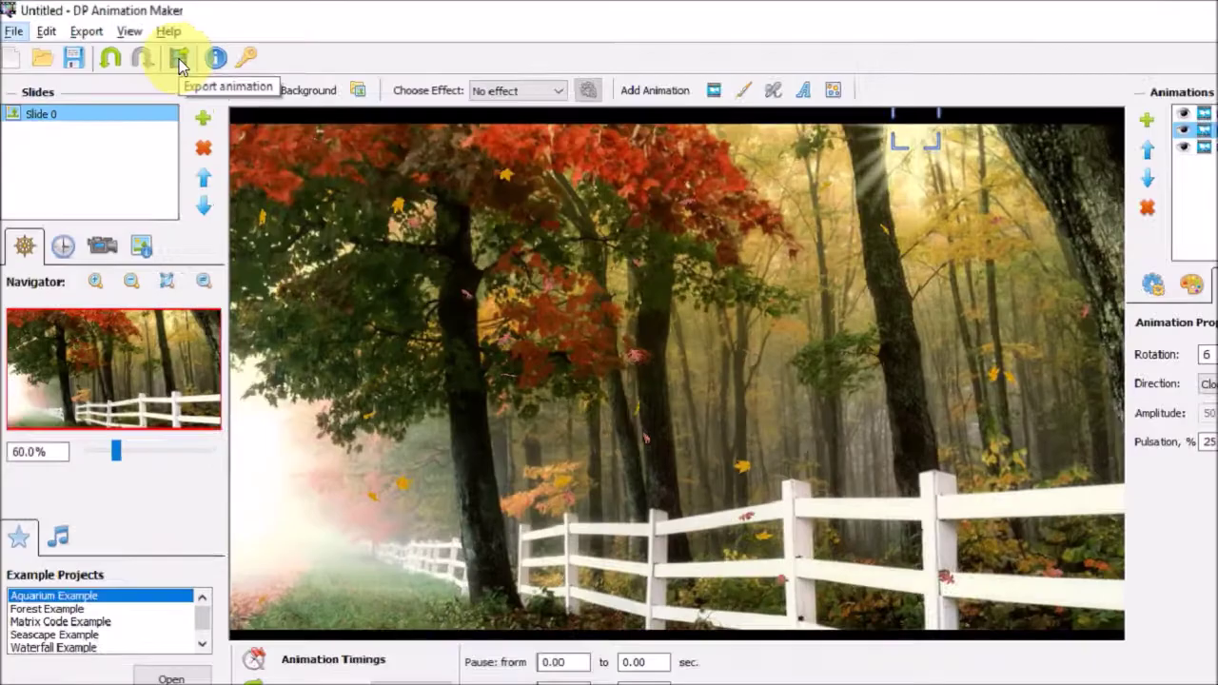
left_click(321, 105)
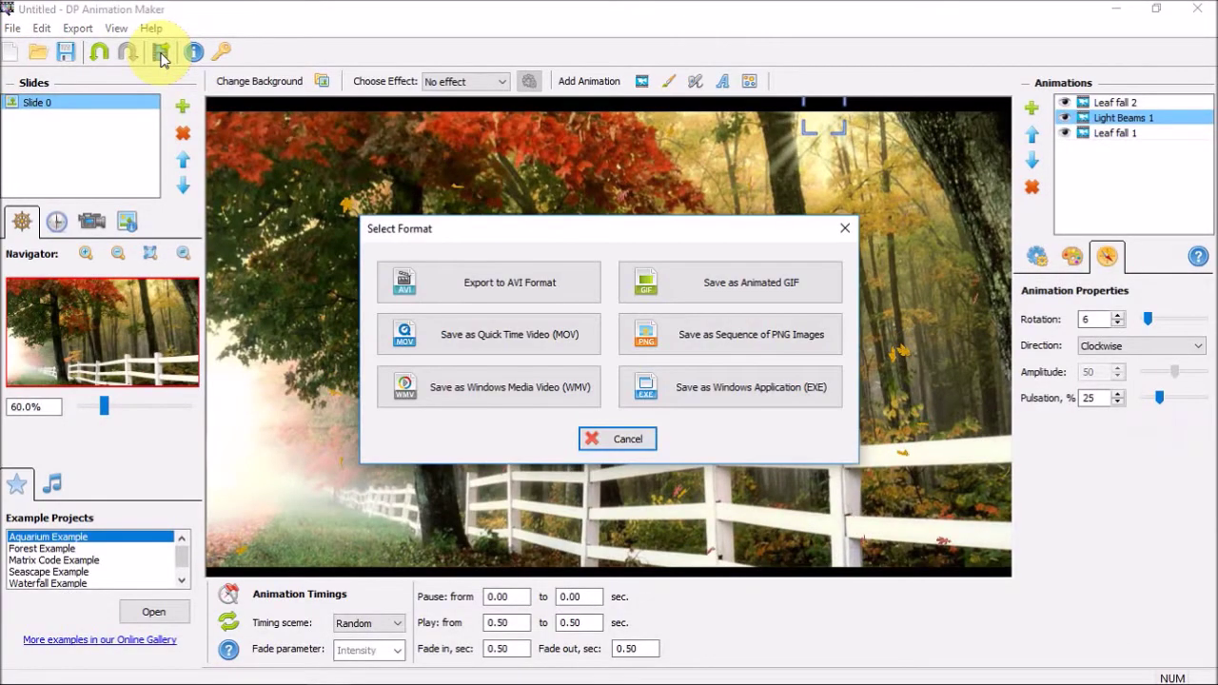